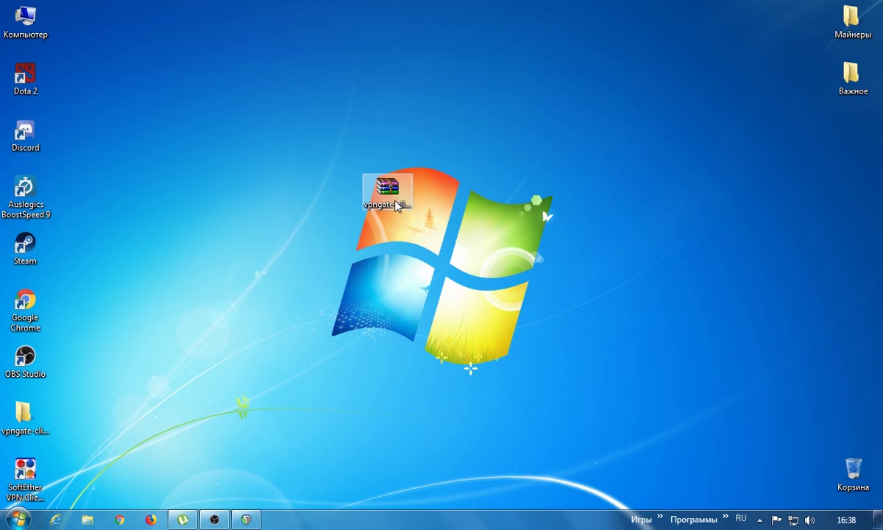
- Look inside the vpngate-client archive, close it, and run the vpngate-client-v4.24-9652 installer from the extracted folder
double_click(384, 195)
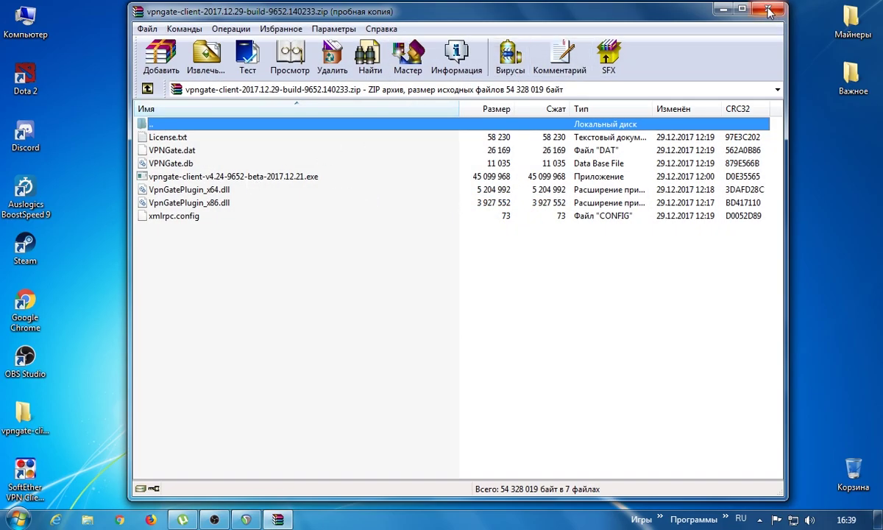
click(769, 11)
double_click(23, 416)
double_click(407, 184)
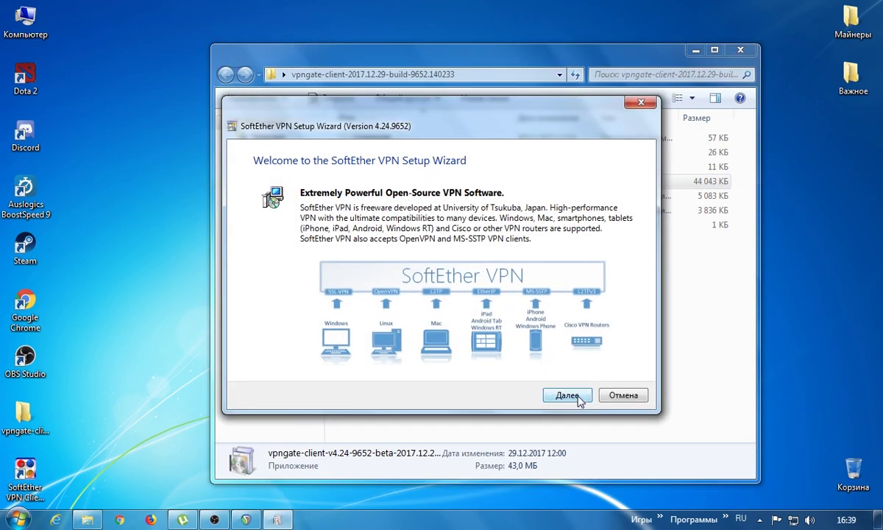
- Go through the SoftEther VPN Client setup with the license accepted and default directory, exit before installing, and close the folder
click(578, 396)
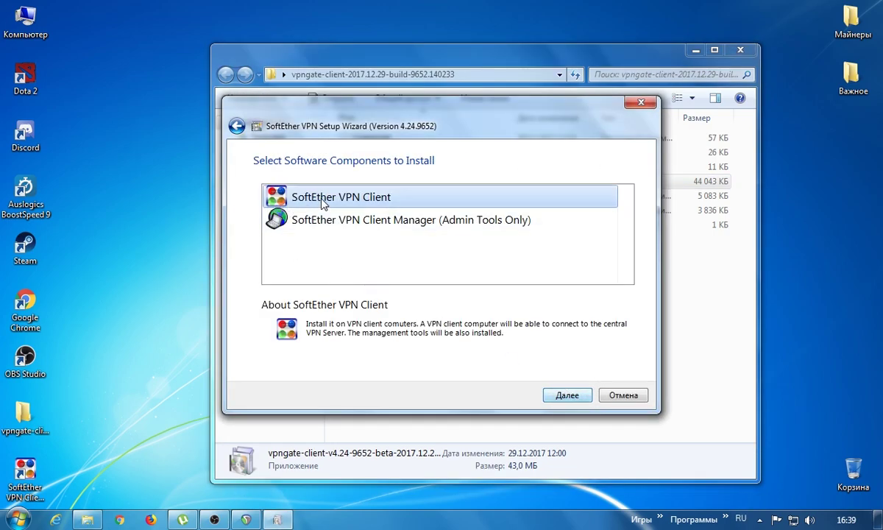
click(567, 396)
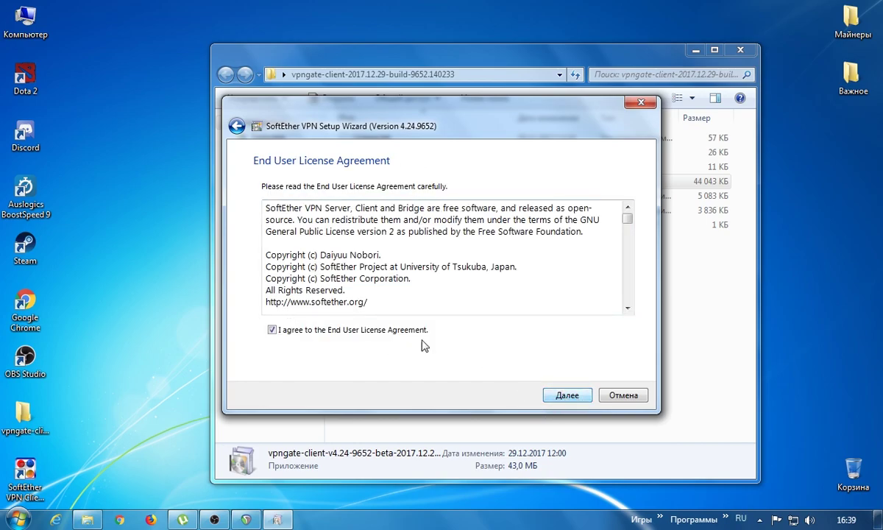
click(564, 396)
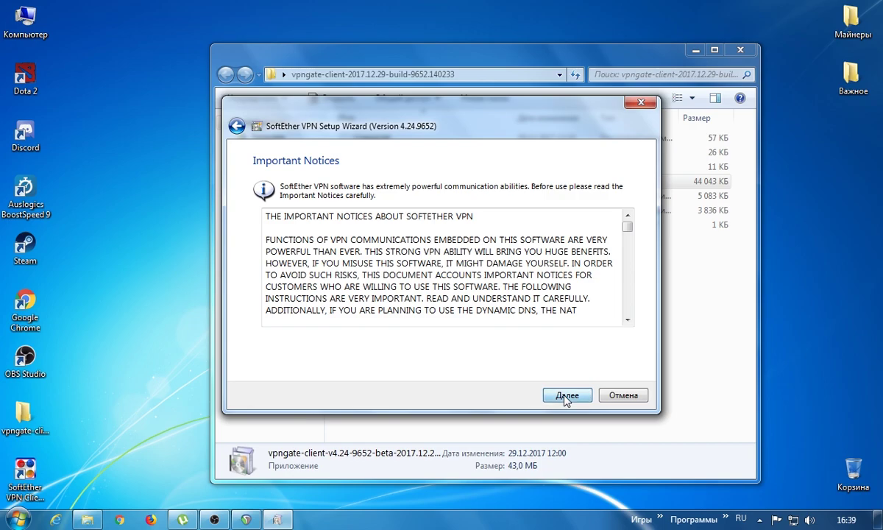
click(568, 396)
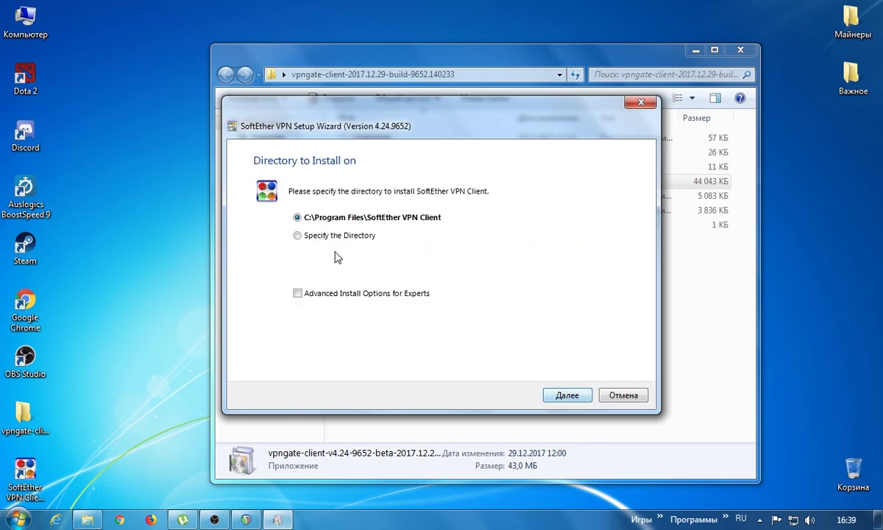
click(572, 396)
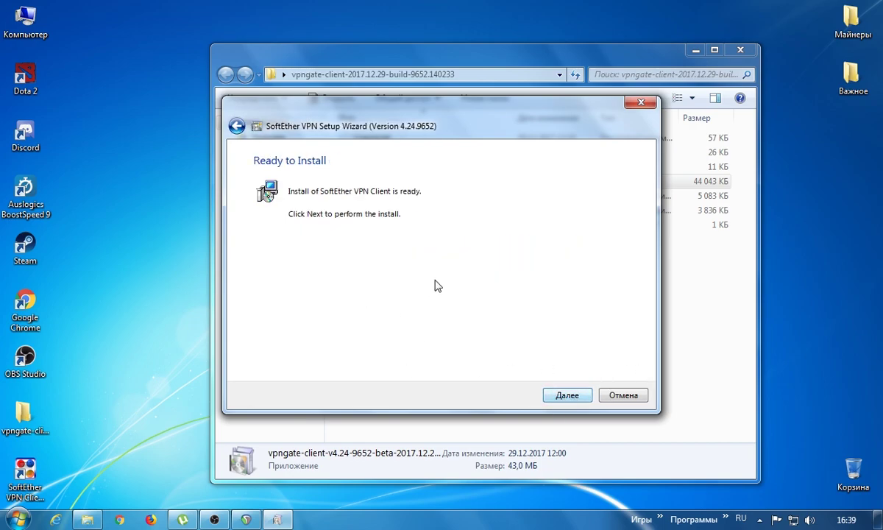
click(624, 396)
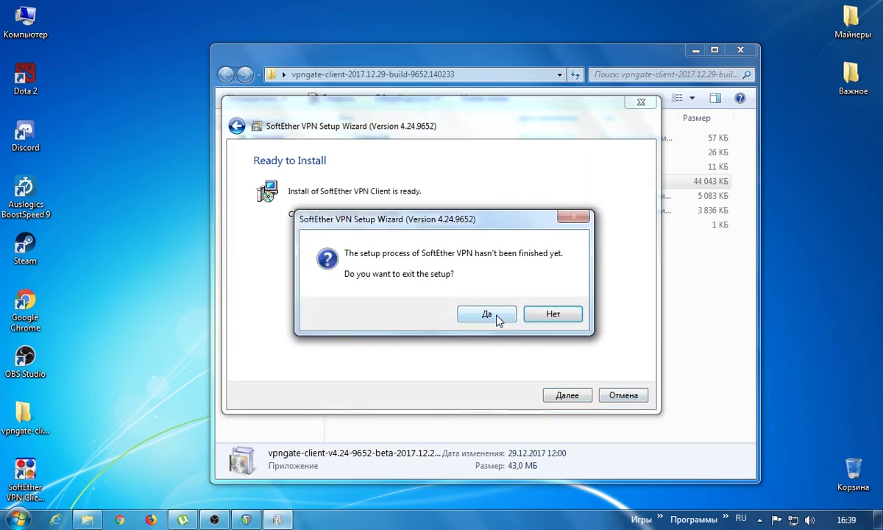
click(487, 314)
click(740, 50)
- Move the SoftEther VPN Client Manager shortcut beside the archive on the desktop and launch it
drag(25, 471, 521, 208)
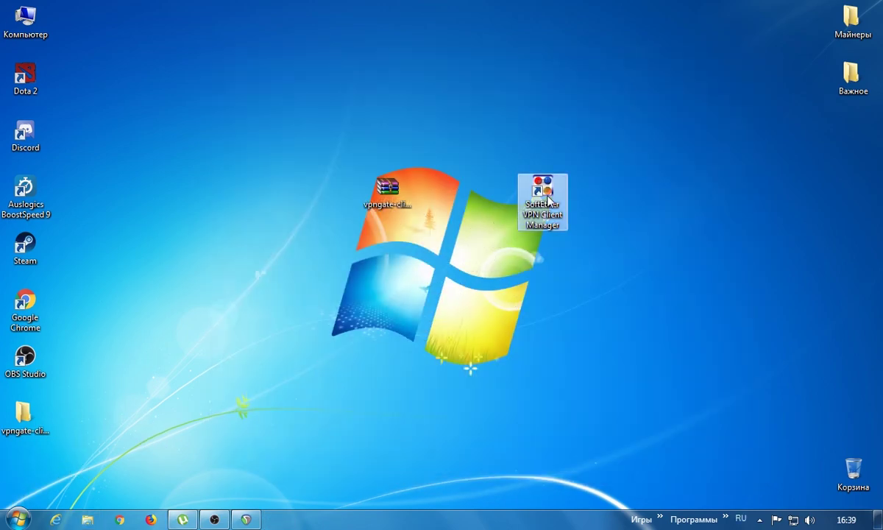
double_click(524, 188)
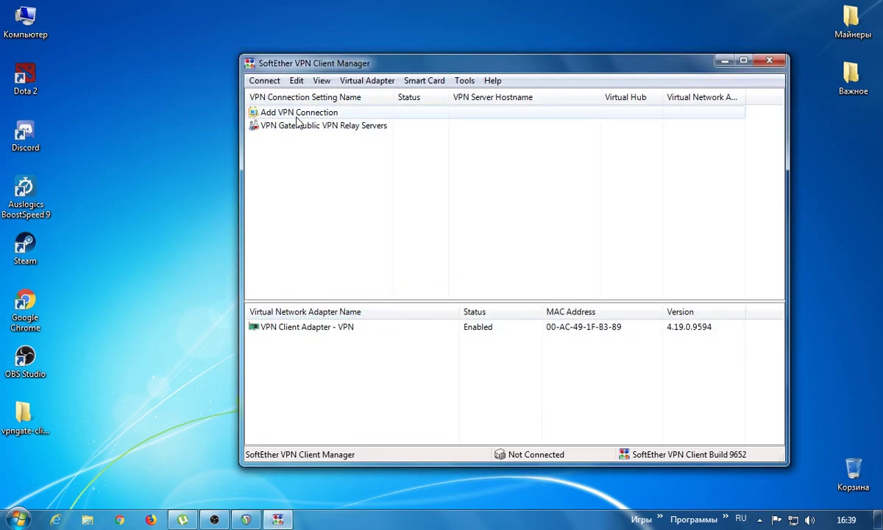
- Switch to Chrome, search Google for "мой ip" and open 2ip.ru to check the current IP address
click(120, 520)
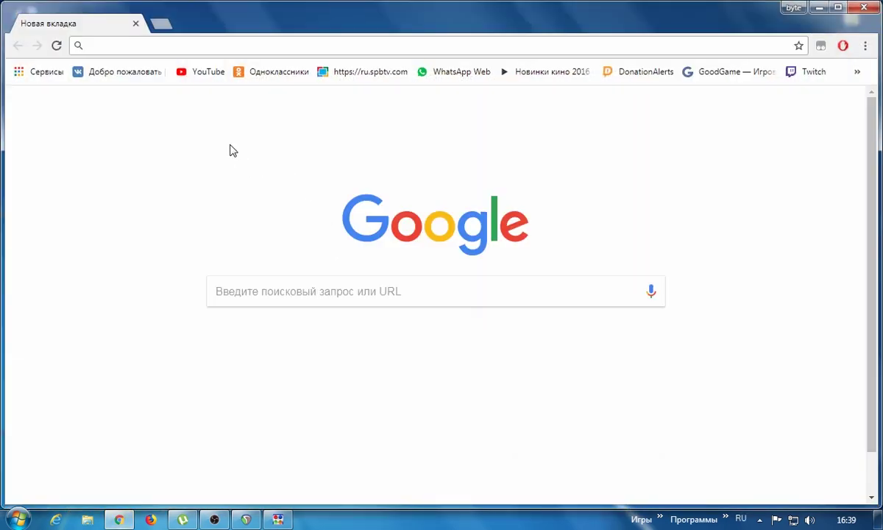
click(148, 46)
text(м)
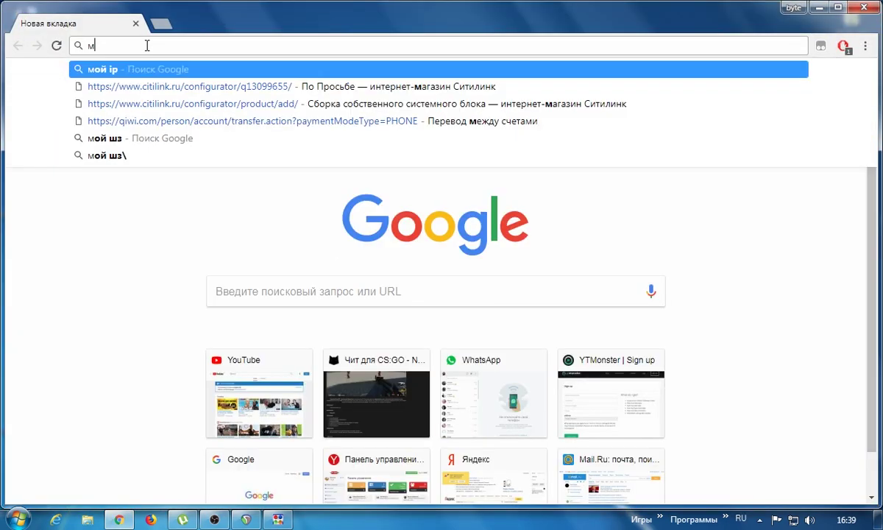
text(ой ip)
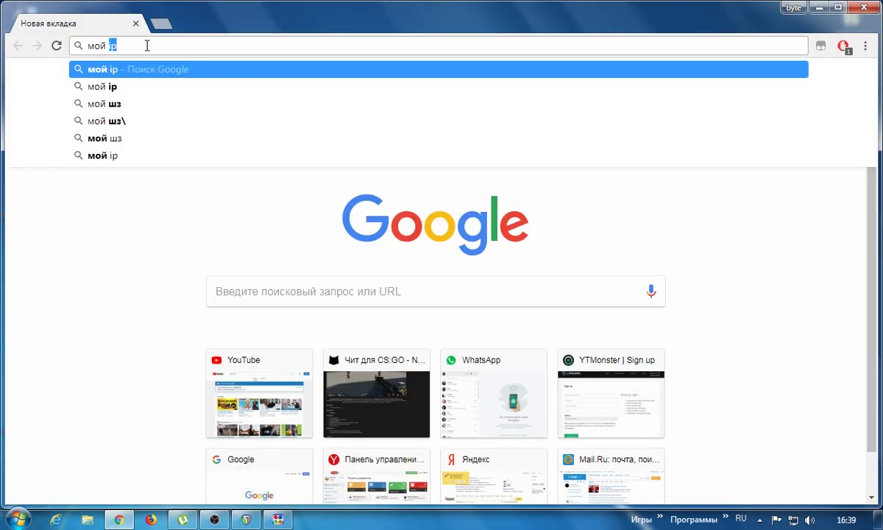
key(Return)
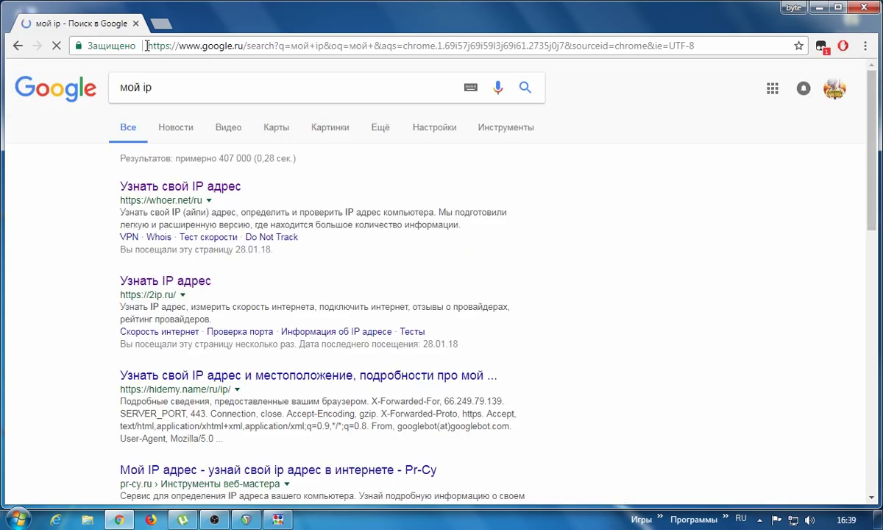
click(205, 284)
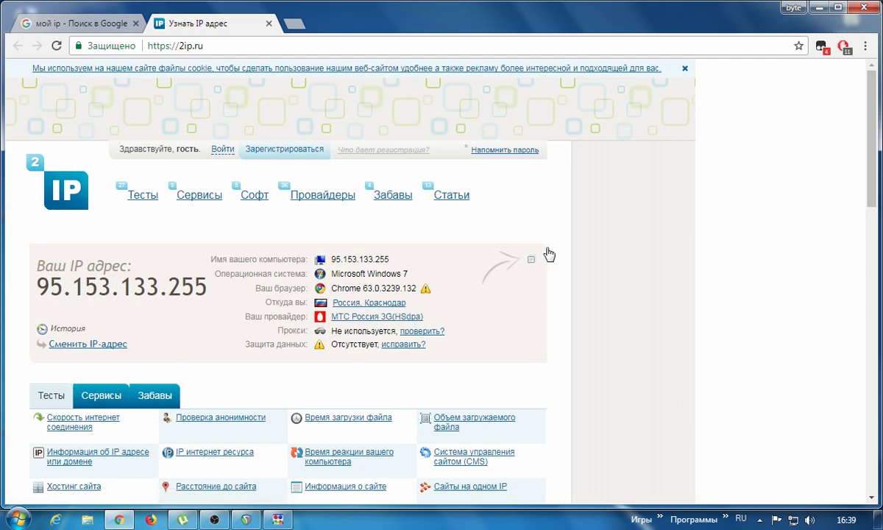
- Minimize Chrome, look at the active download in µTorrent, and return to SoftEther VPN Client Manager
click(817, 8)
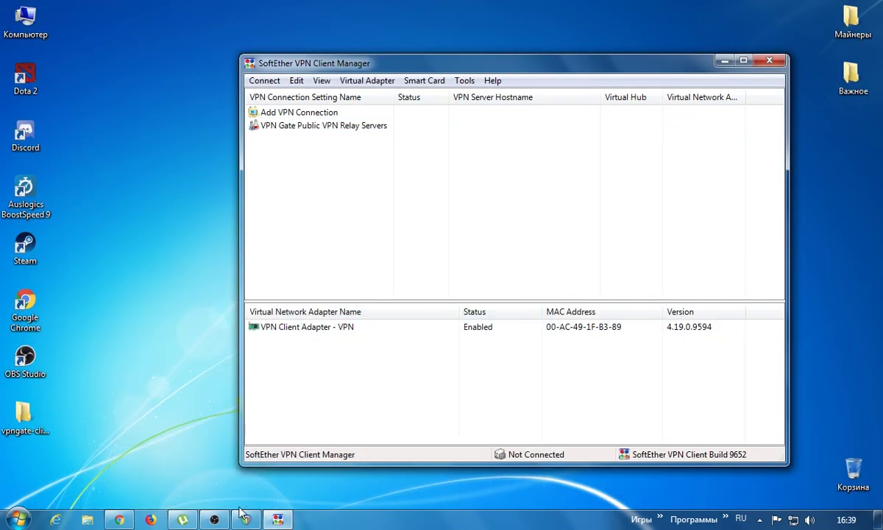
click(183, 519)
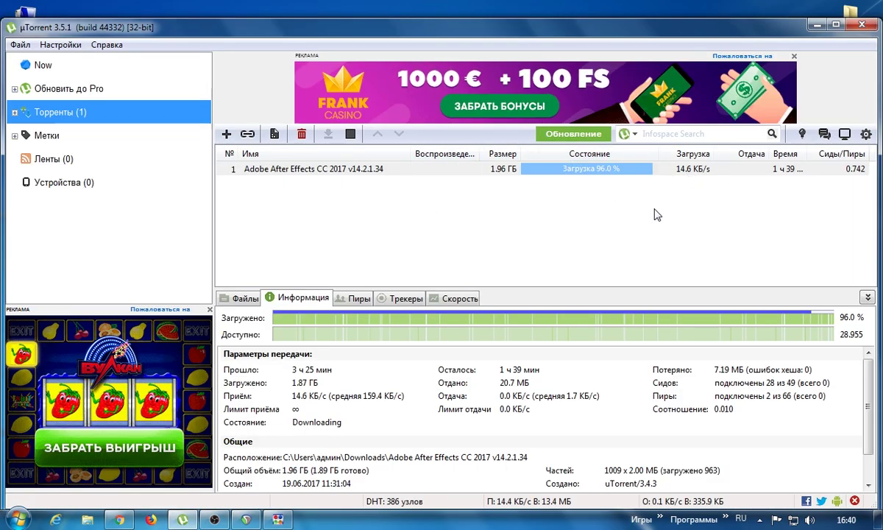
click(817, 25)
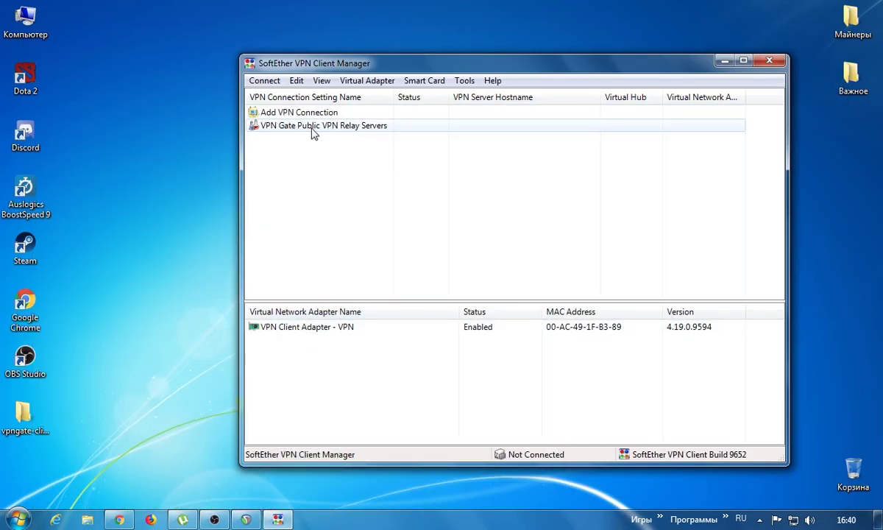
- Connect to the United States relay server vpn353461570 from VPN Gate Public VPN Relay Servers using the TCP protocol
double_click(371, 131)
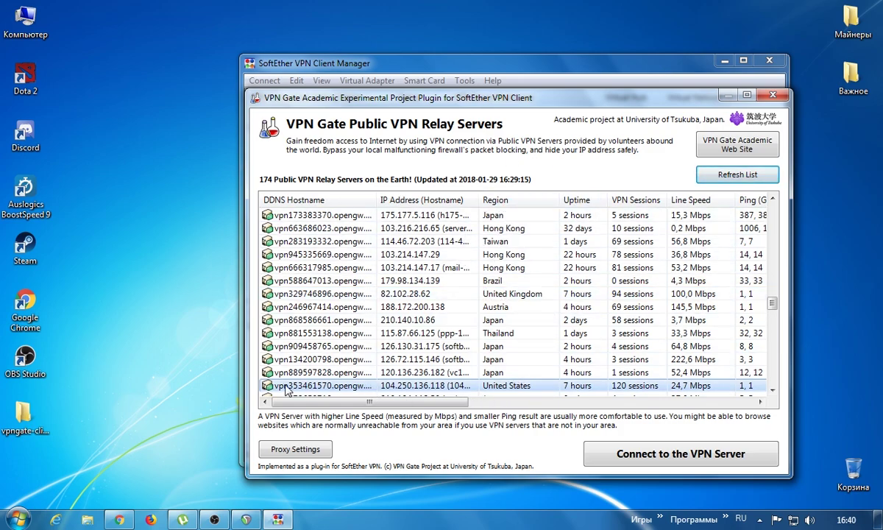
double_click(491, 386)
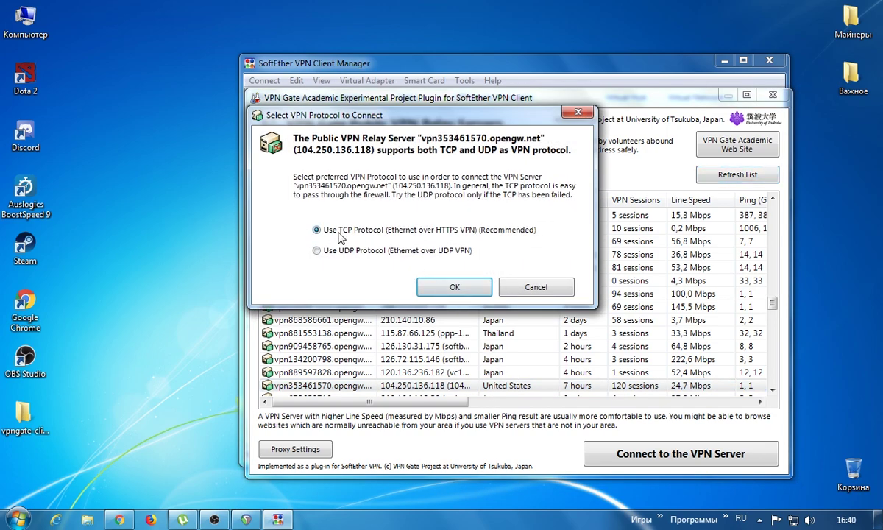
click(453, 287)
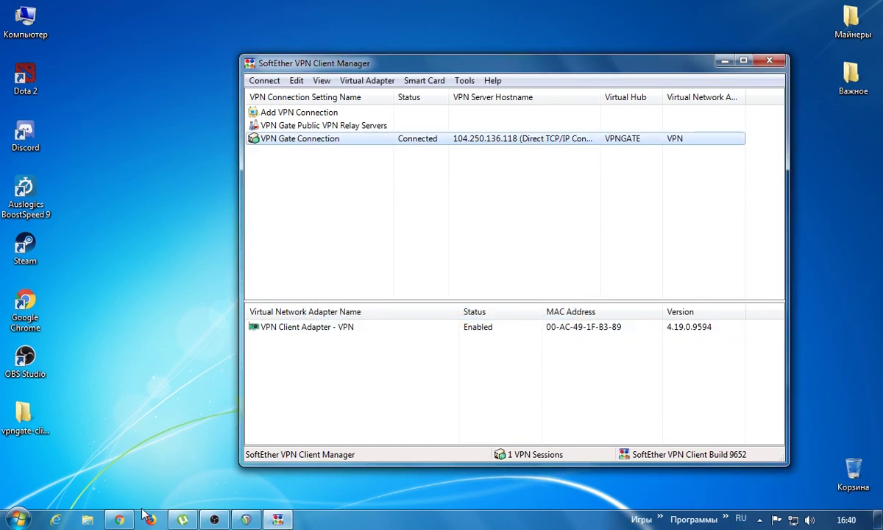
- Switch to Chrome and reload 2ip.ru to check the IP address through the VPN
click(118, 520)
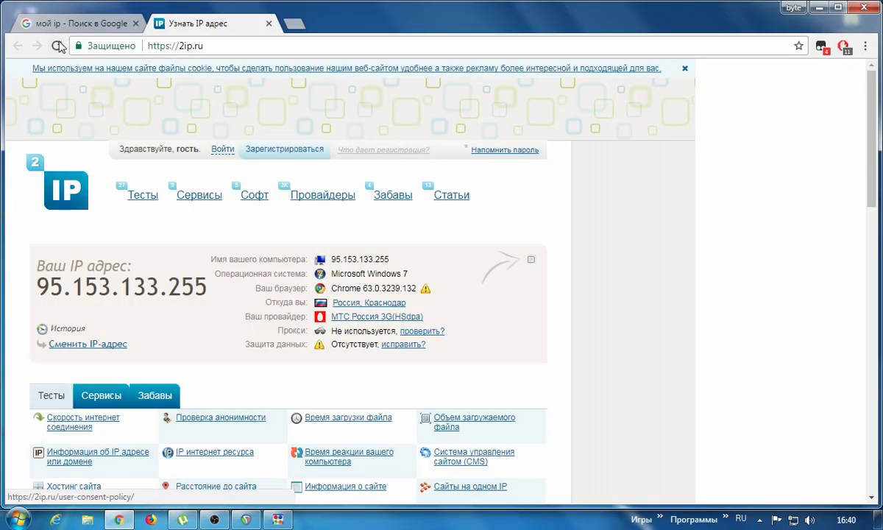
click(59, 46)
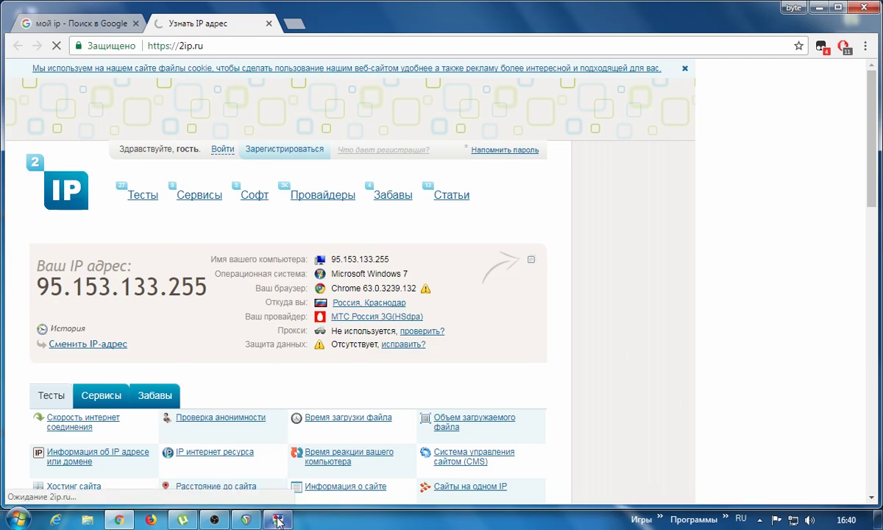
- Switch back to SoftEther VPN Client Manager and disconnect the VPN Gate Connection
key(alt+Tab)
right_click(315, 146)
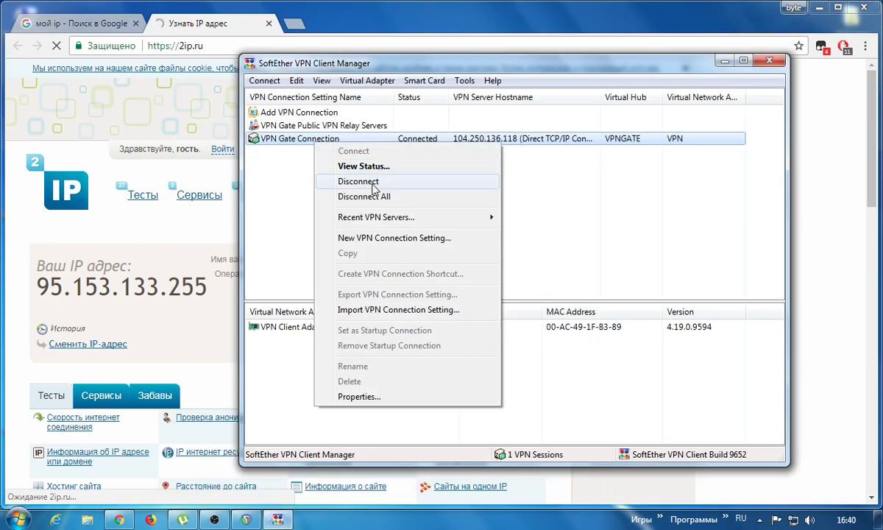
click(372, 181)
- Connect to the United States relay server at 45.76.106.71 from the VPN Gate public list using the TCP protocol
double_click(324, 127)
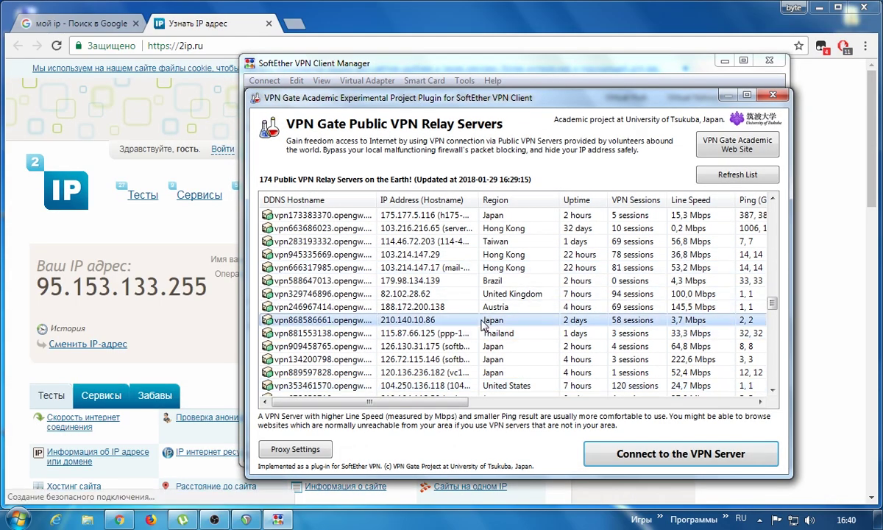
scroll(482, 325, up, 3)
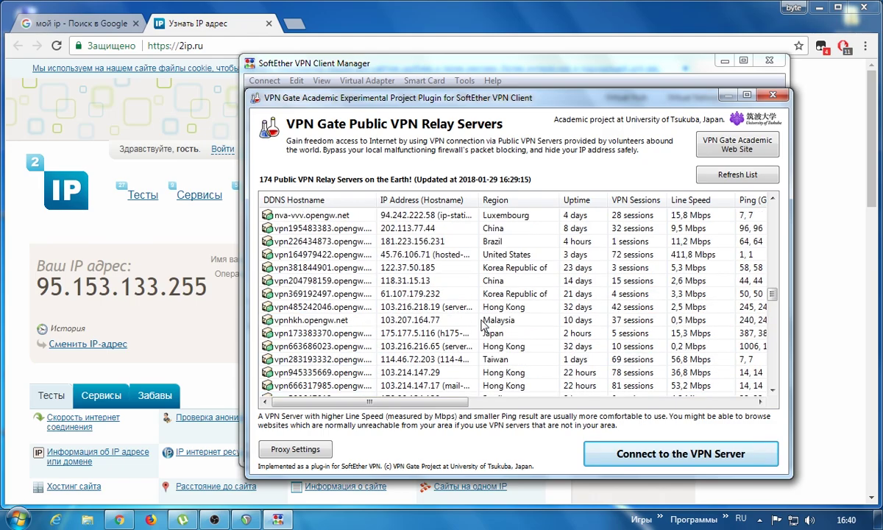
double_click(495, 254)
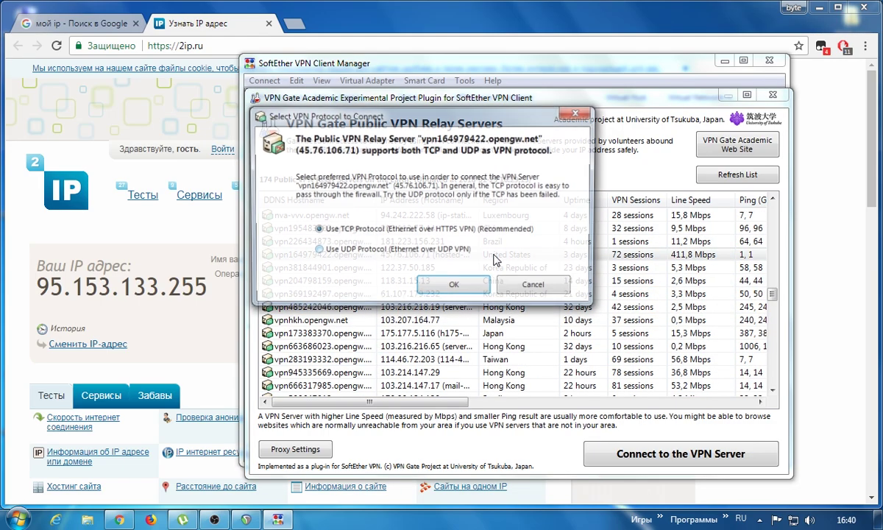
click(453, 288)
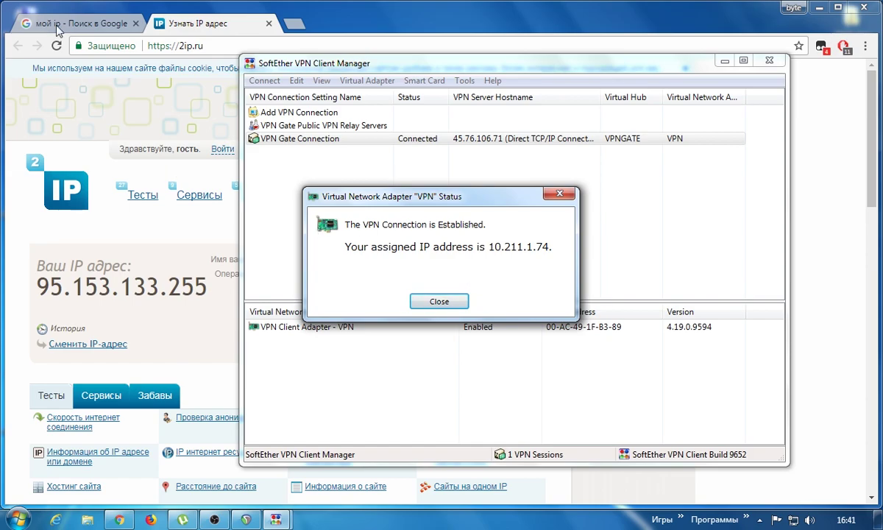
- Reload 2ip.ru in Chrome to check the IP address over the new VPN connection
click(56, 46)
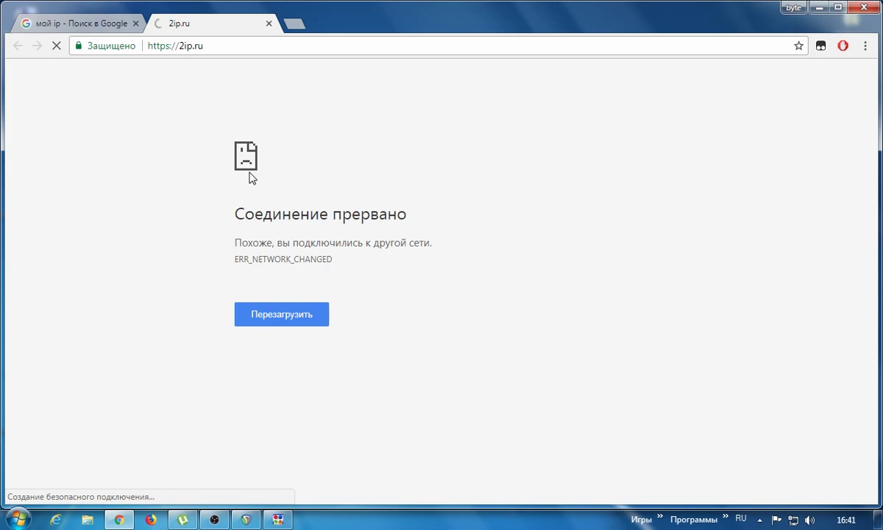
click(183, 520)
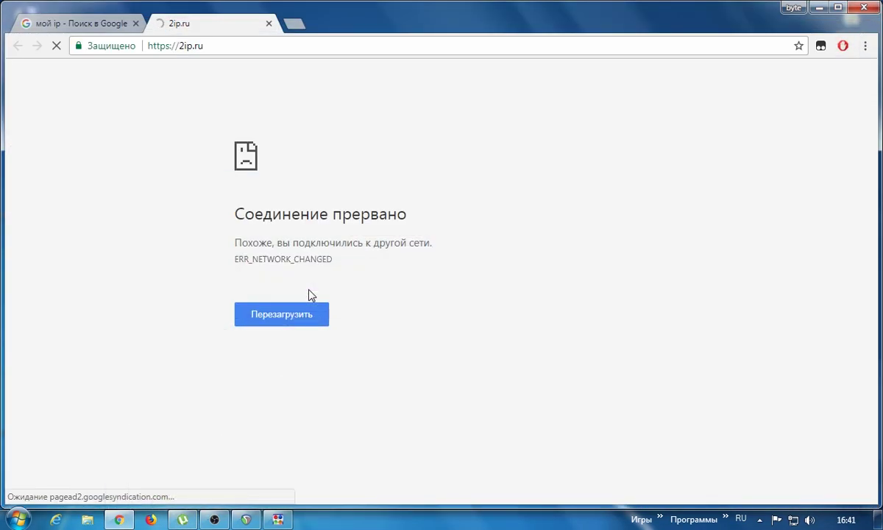
- View the VPN Gate Connection's available actions in SoftEther VPN Client Manager without choosing any, and return to 2ip.ru in Chrome
click(277, 519)
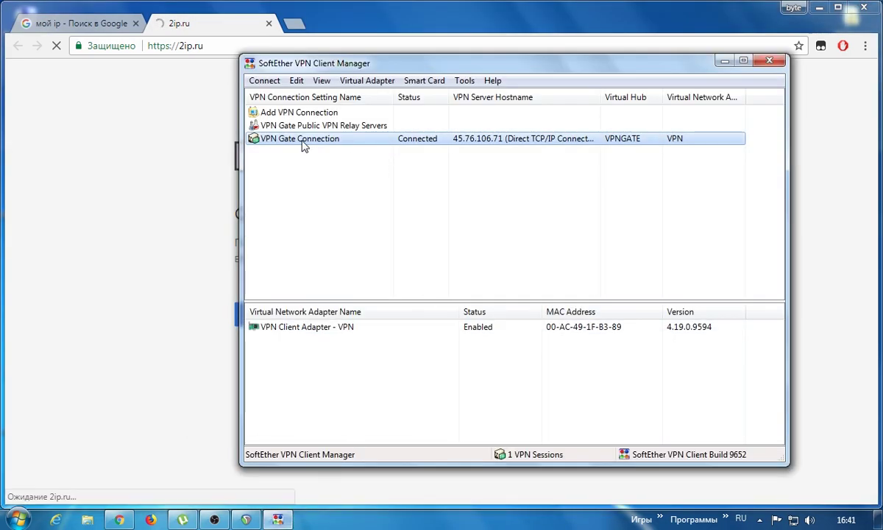
drag(495, 73, 519, 84)
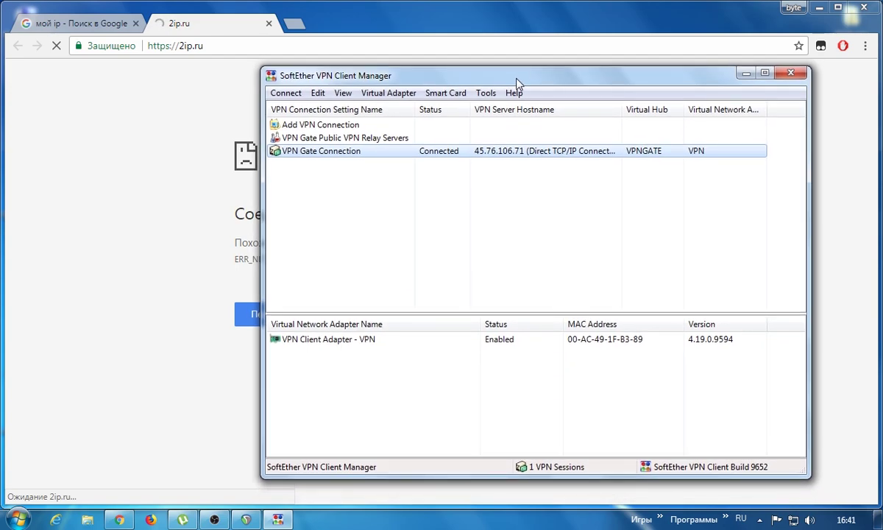
right_click(358, 153)
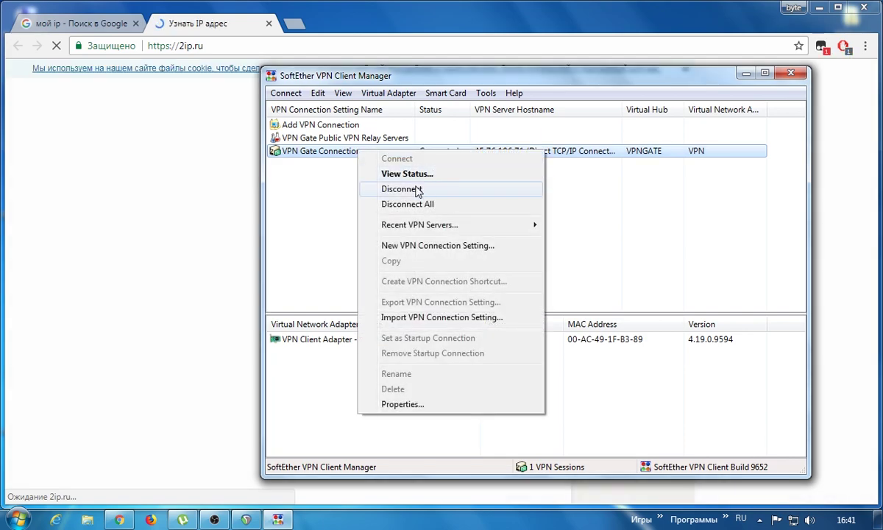
click(424, 71)
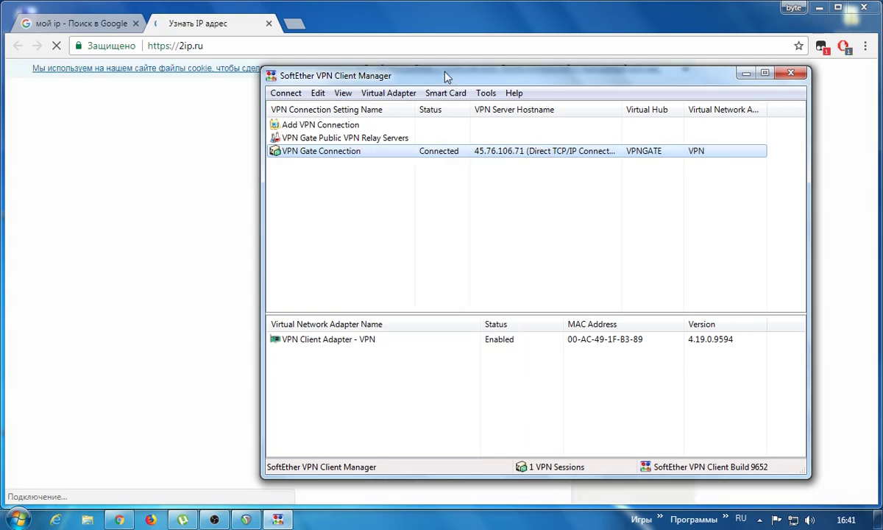
click(370, 25)
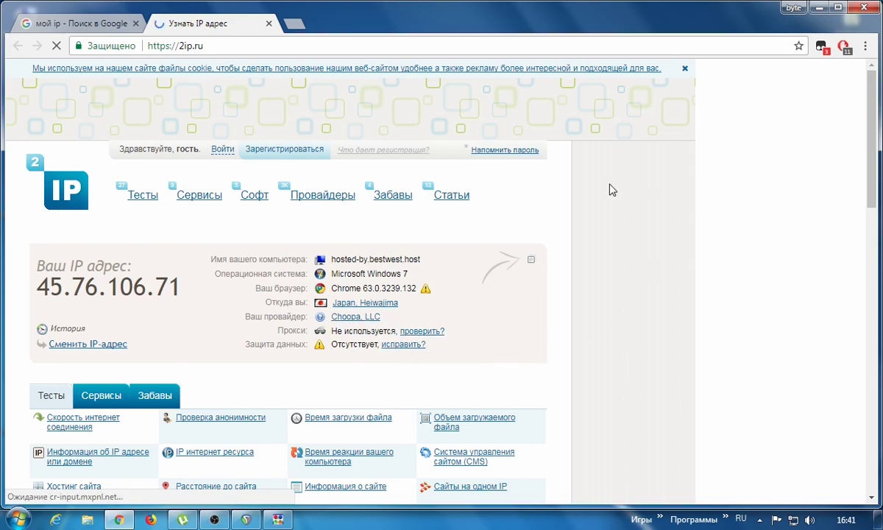
- Minimize Chrome and switch to µTorrent to check the active torrent's download speed
click(817, 9)
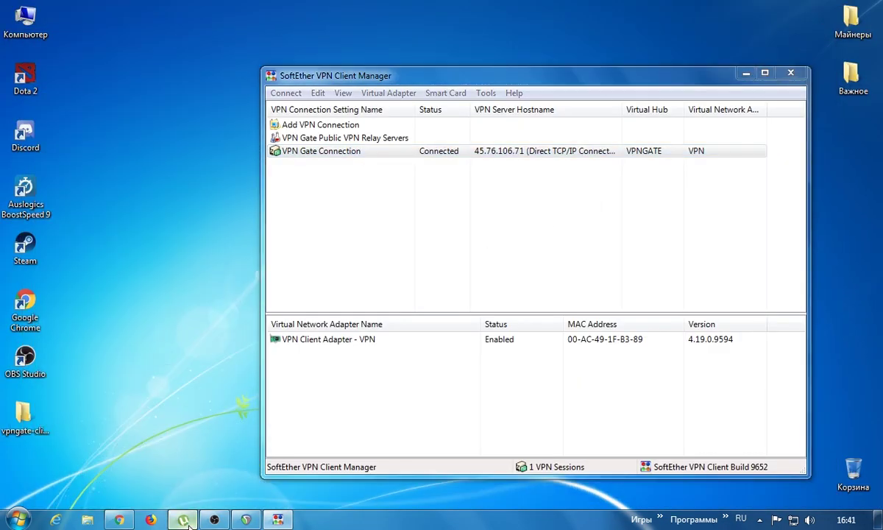
click(182, 519)
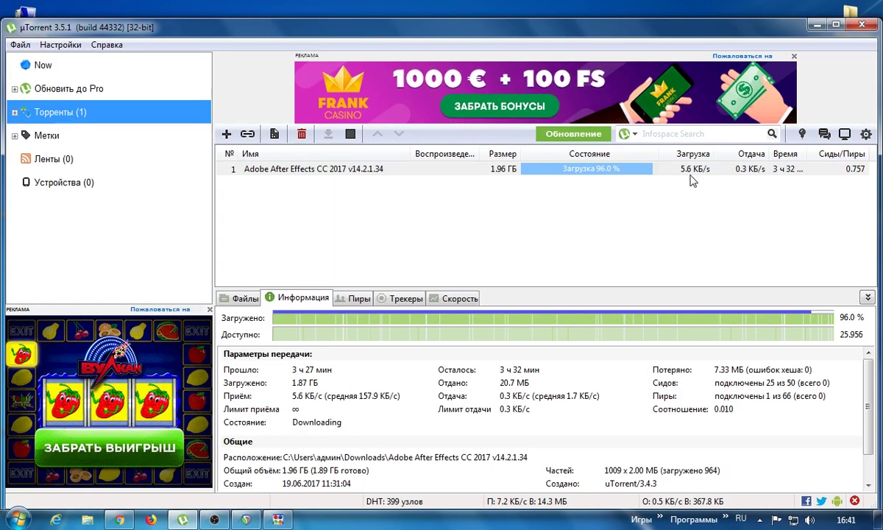
- Switch to SoftEther VPN Client Manager and disconnect the VPN Gate Connection to 45.76.106.71
click(277, 519)
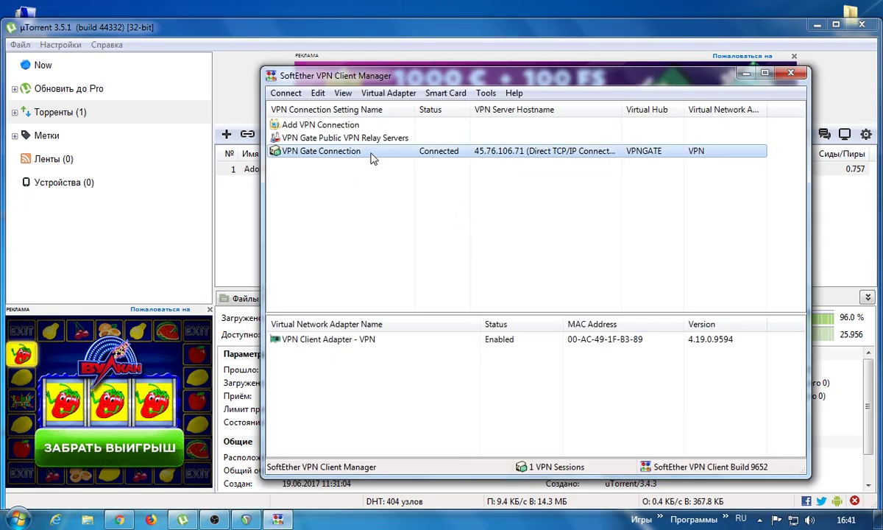
right_click(371, 156)
click(397, 192)
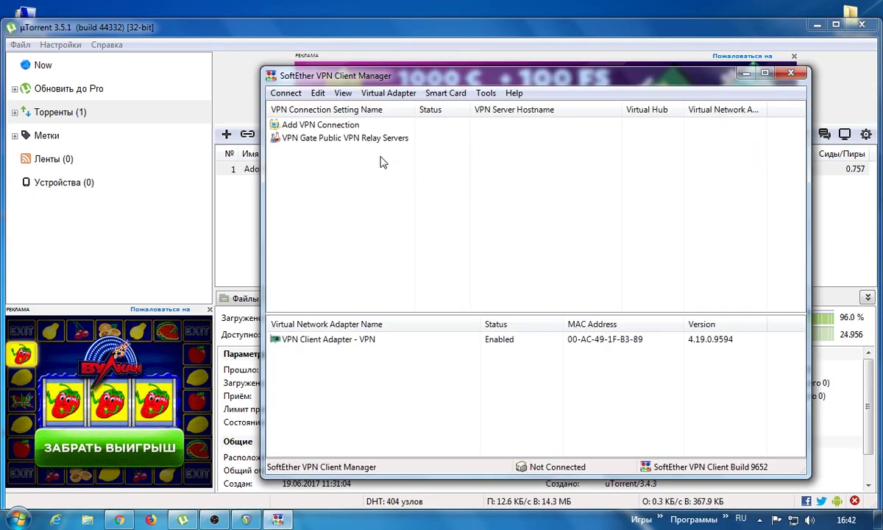
- Sort the VPN Gate public relay servers by region and connect to the Russian Federation server at 212.36.225.222 over TCP
double_click(351, 140)
click(527, 212)
click(536, 214)
scroll(538, 221, down, 20)
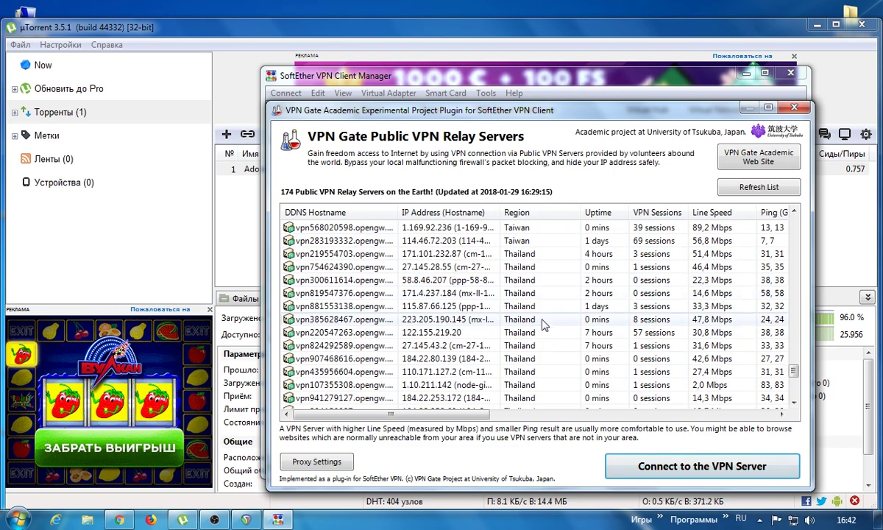
scroll(552, 324, up, 3)
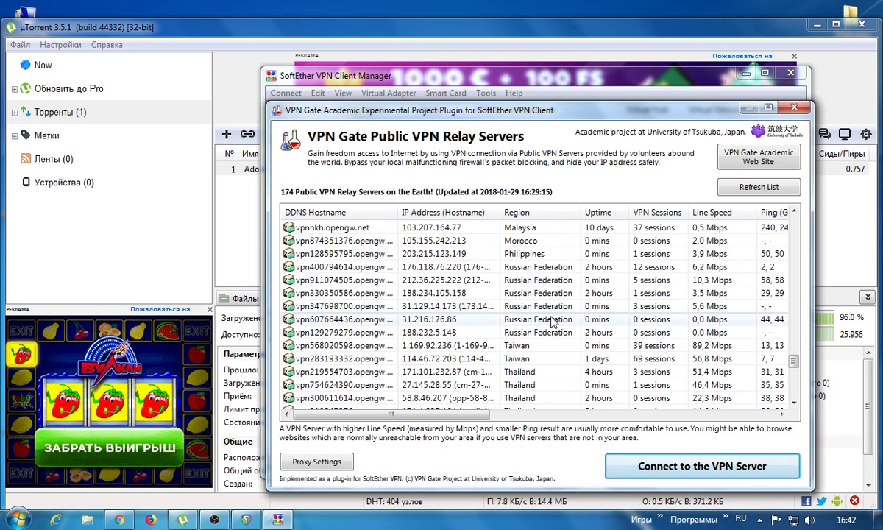
click(536, 281)
double_click(535, 281)
click(476, 299)
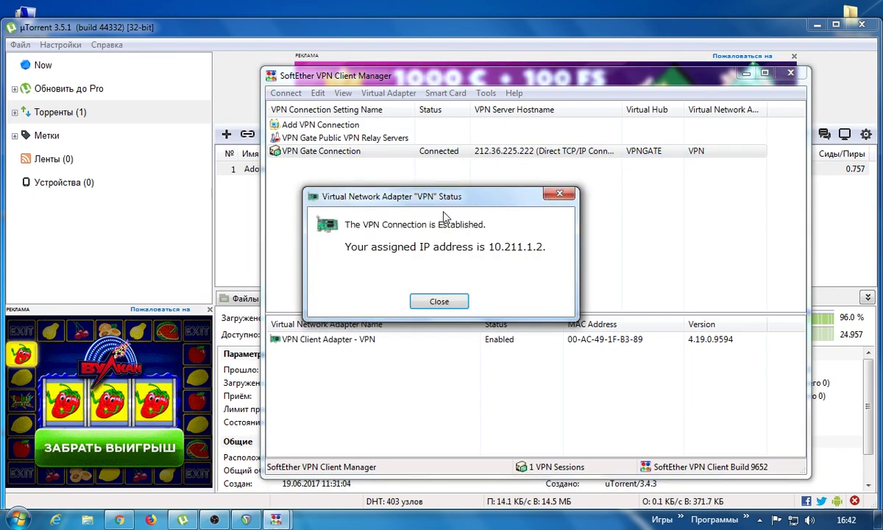
click(439, 301)
- Check the IP address on 2ip.ru in Chrome over the new connection, and return to SoftEther VPN Client Manager
click(122, 520)
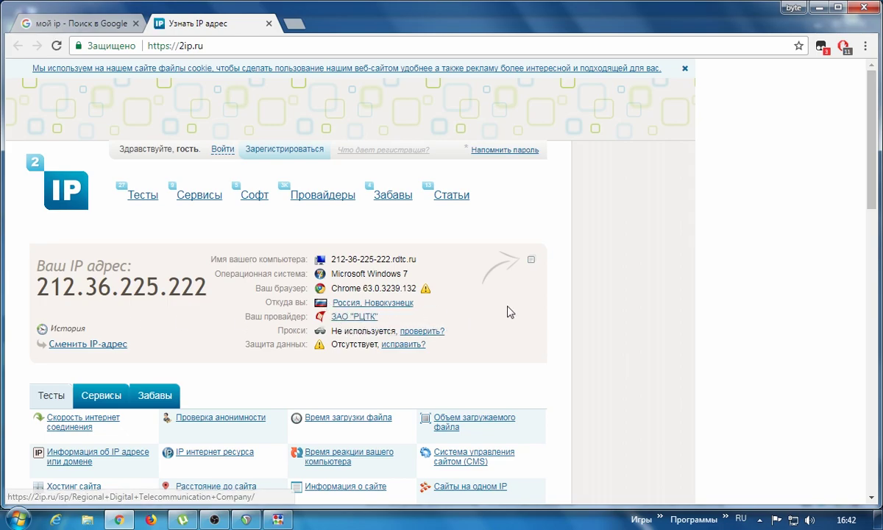
click(819, 7)
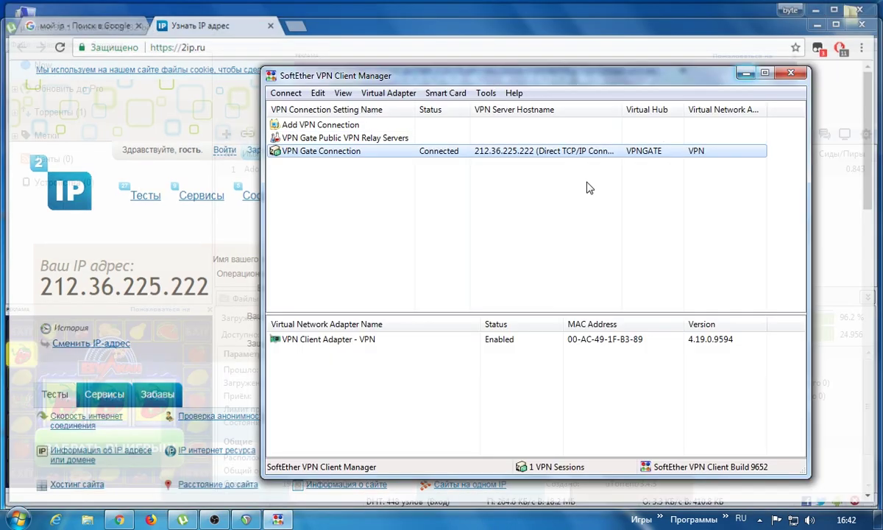